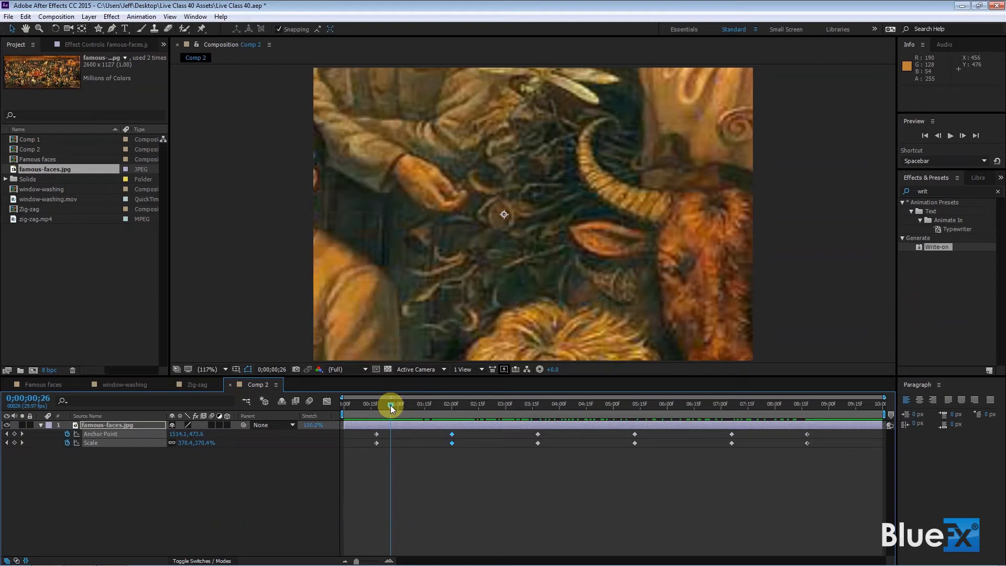
Step: Paste the copied Anchor Point and Scale keyframes at 0;00;00;25 and set them as hold keyframes
left_click_drag(390, 408, 394, 416)
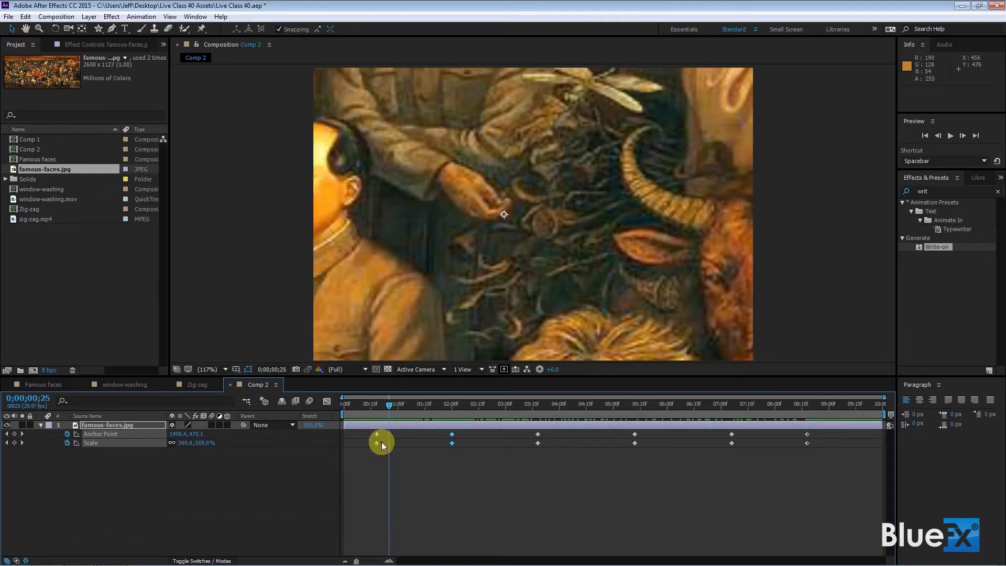
key("ctrl+v")
left_click_drag(394, 410, 385, 430)
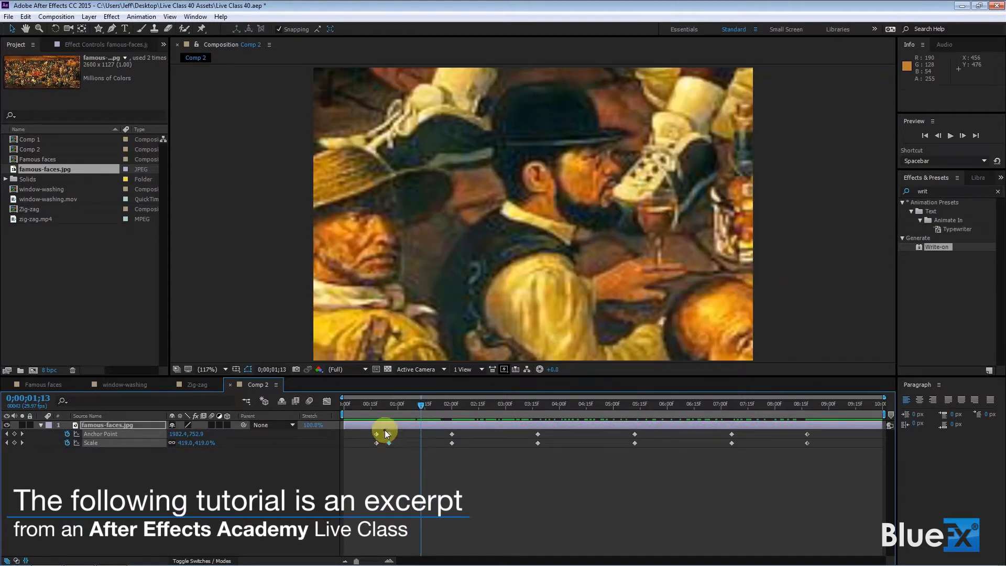
right_click(390, 435)
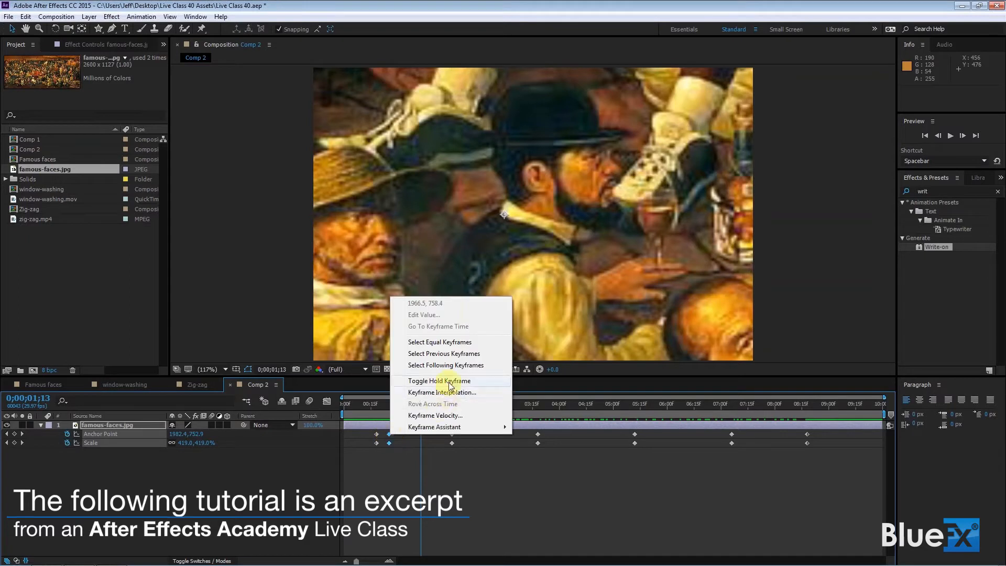
left_click(446, 386)
Step: Copy the next pair of Anchor Point and Scale keyframes, paste them at 0;00;02;06 and make the pasted pair hold keyframes
mouse_move(423, 416)
left_mouse_down()
mouse_move(373, 406)
mouse_move(458, 408)
left_mouse_up()
left_click_drag(548, 458, 530, 434)
key("ctrl+c")
left_click_drag(457, 407, 463, 407)
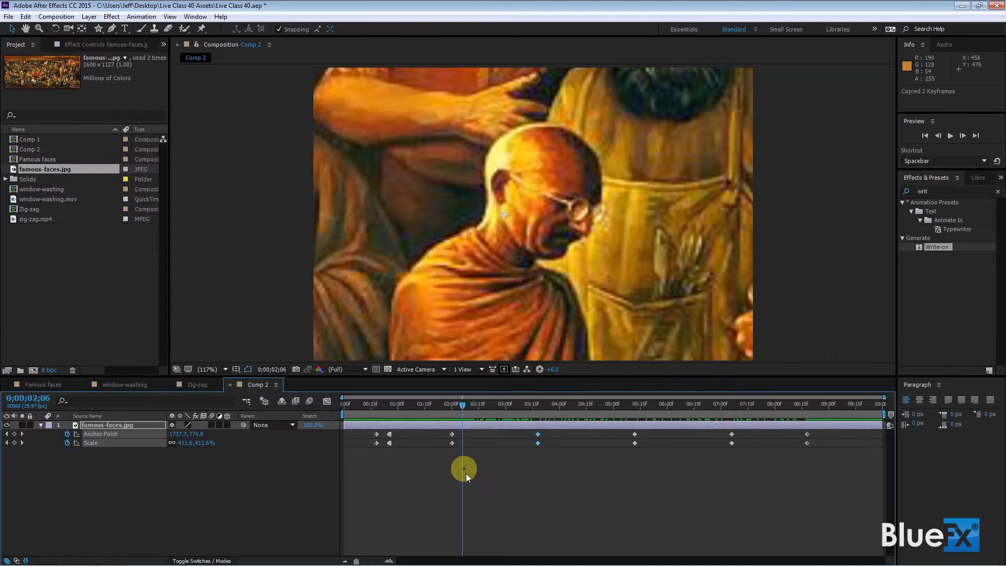
key("ctrl+v")
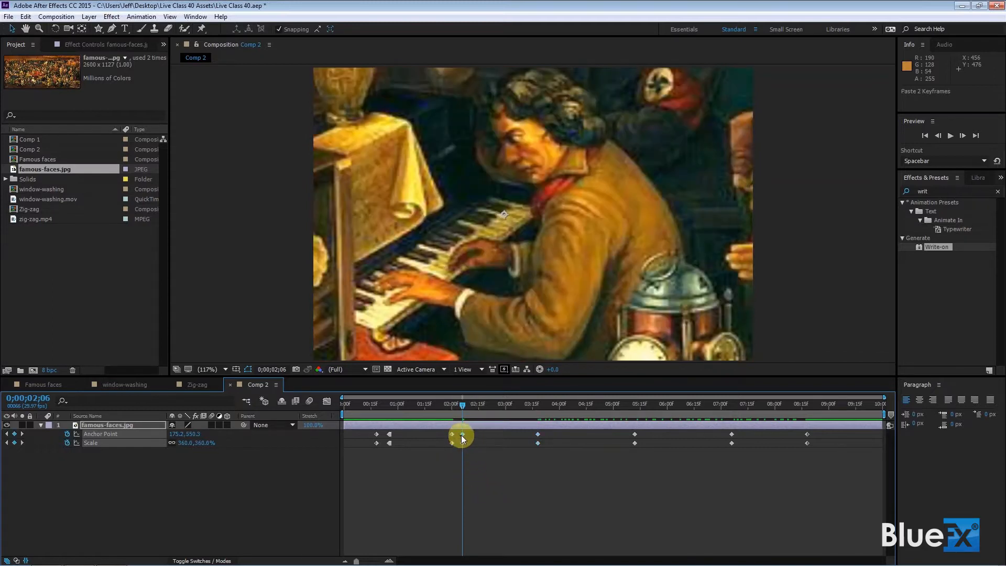
right_click(462, 435)
left_click(506, 381)
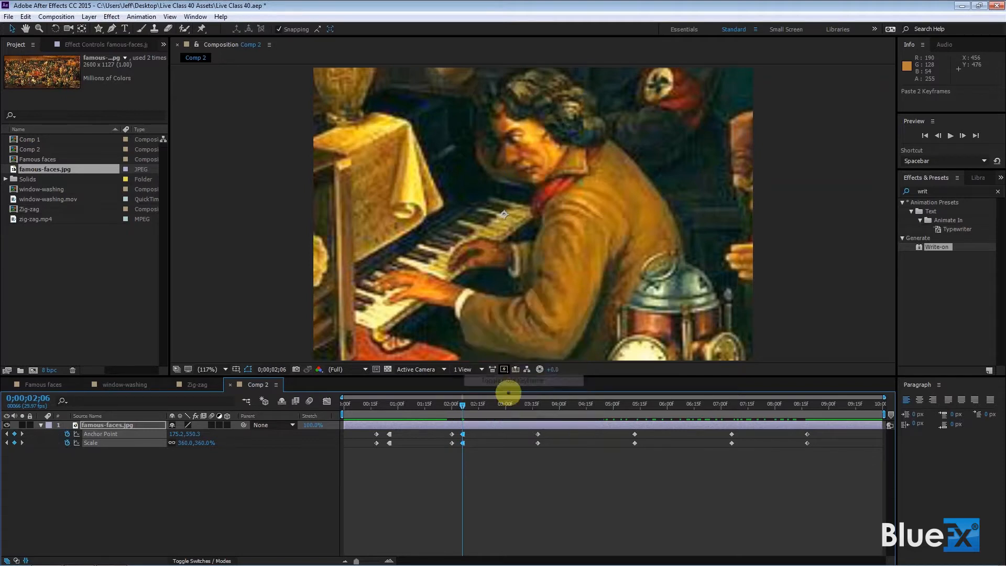
Step: Duplicate the following Anchor Point and Scale keyframe pair to 0;00;03;24 and set the duplicates as hold keyframes
left_click(465, 420)
mouse_move(463, 406)
left_mouse_down()
mouse_move(445, 402)
mouse_move(467, 412)
left_mouse_up()
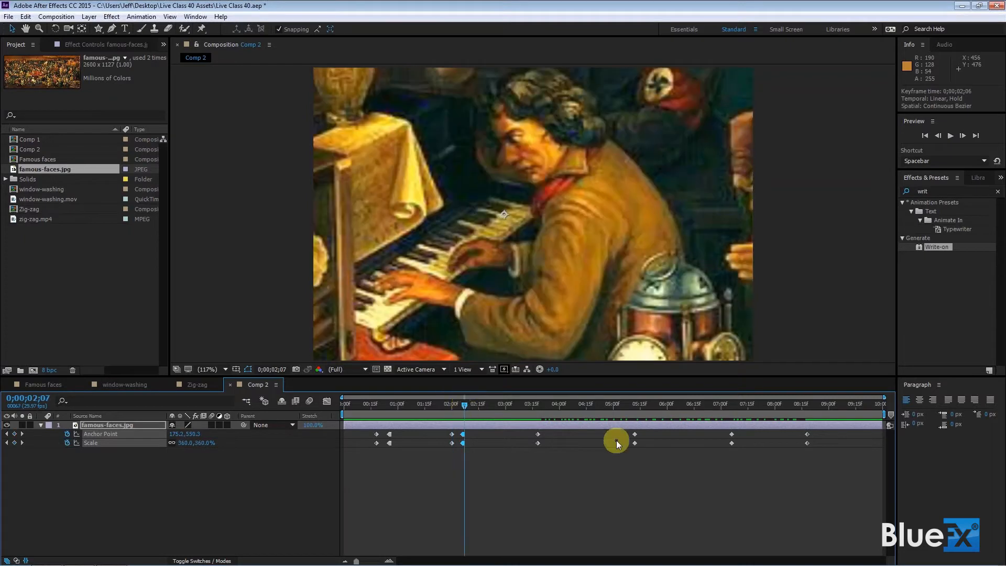
left_click_drag(643, 459, 630, 426)
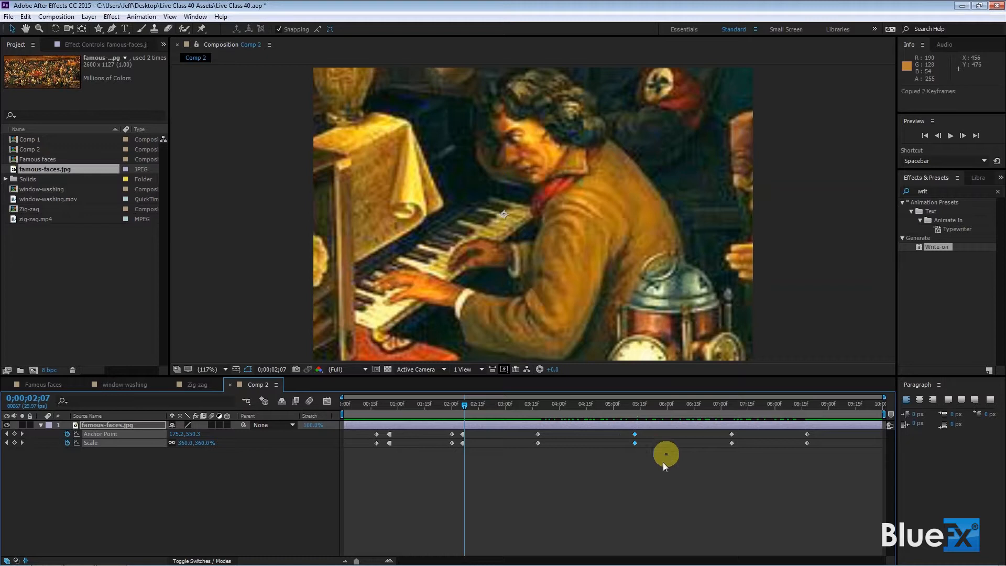
left_click(550, 408)
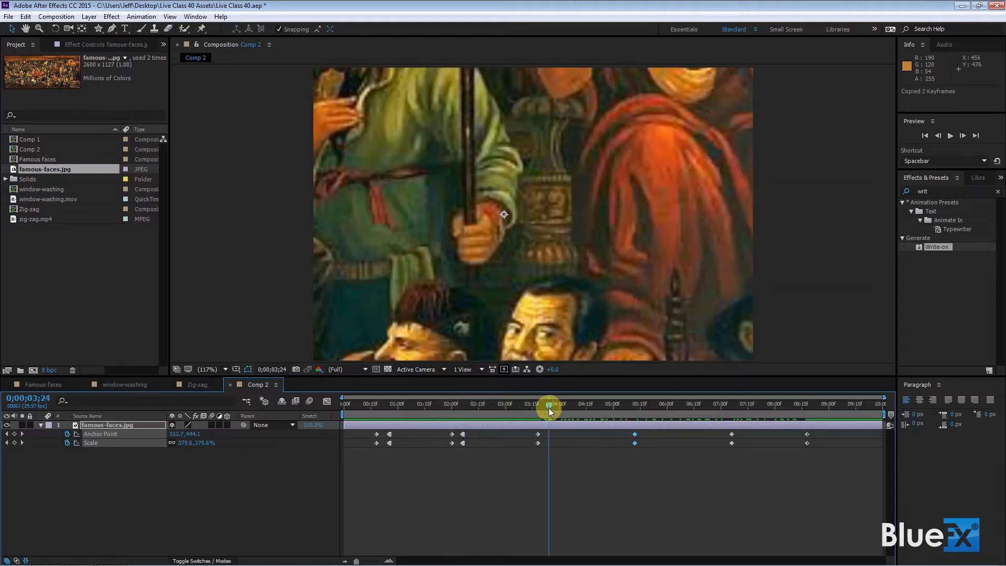
key("ctrl+v")
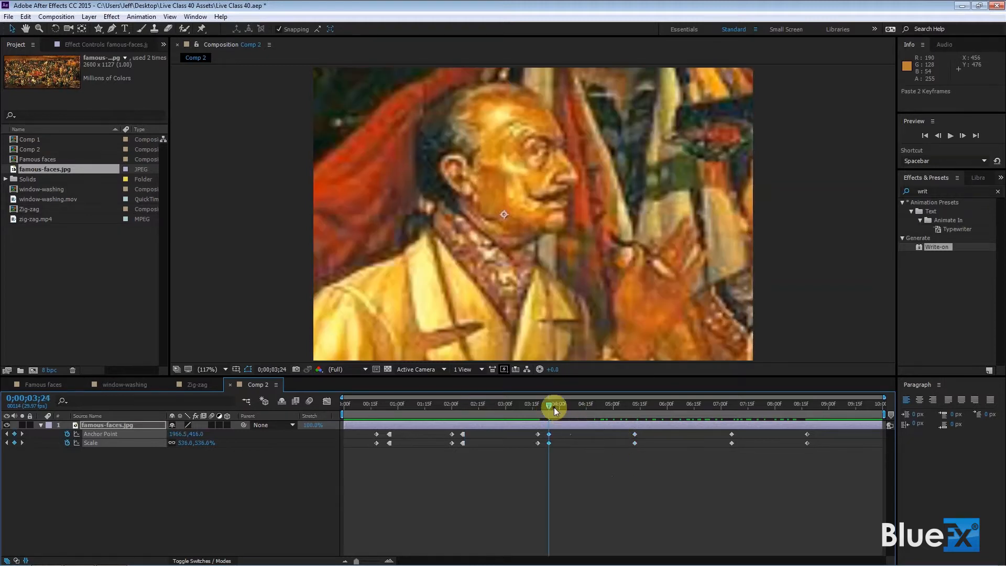
mouse_move(553, 409)
left_mouse_down()
mouse_move(539, 408)
mouse_move(550, 407)
left_mouse_up()
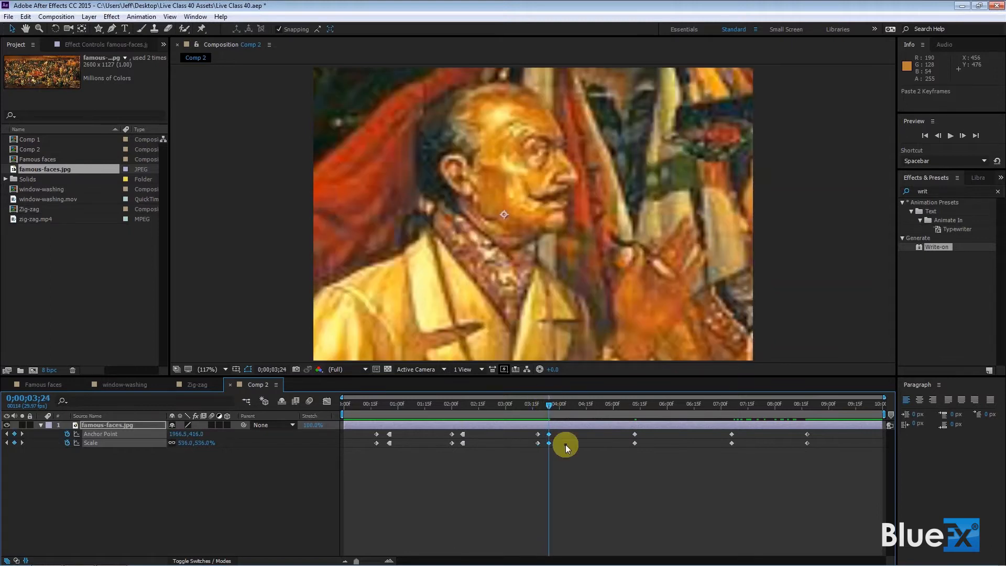
right_click(551, 437)
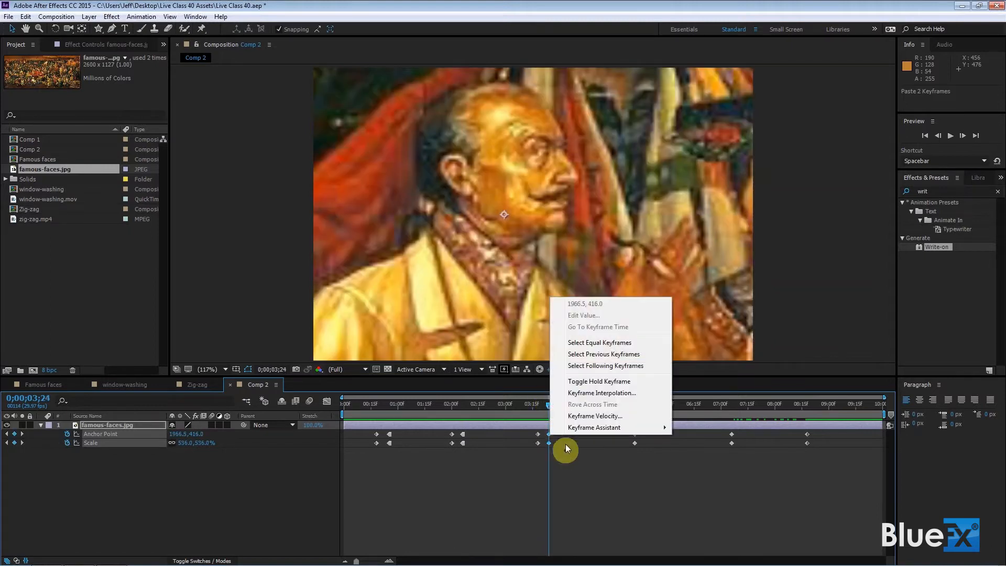
left_click(596, 380)
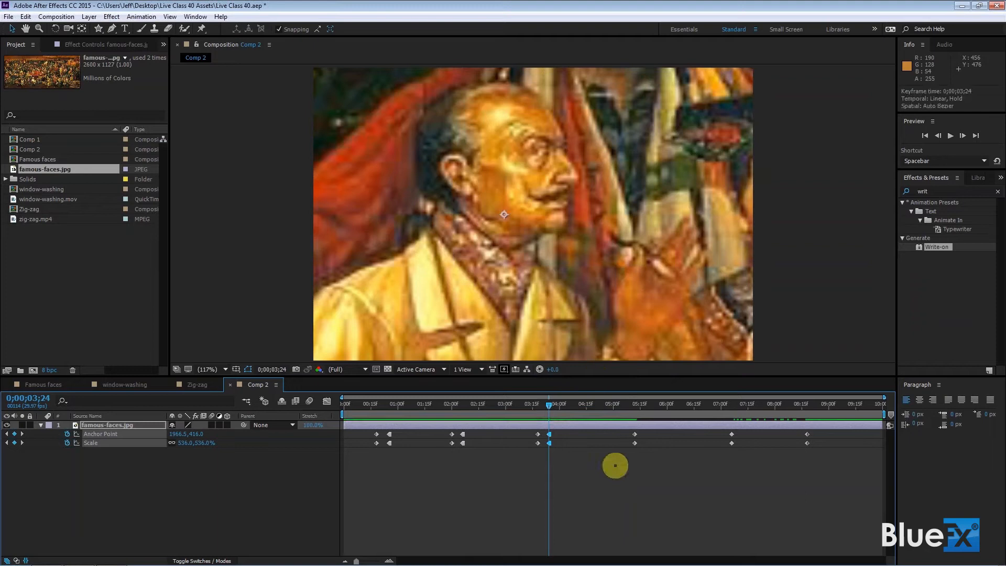
Step: Copy the second-to-last Anchor Point and Scale keyframe pair to 0;00;05;18 and set the pasted keyframes to hold
left_click_drag(550, 408, 644, 423)
left_click_drag(741, 466, 729, 429)
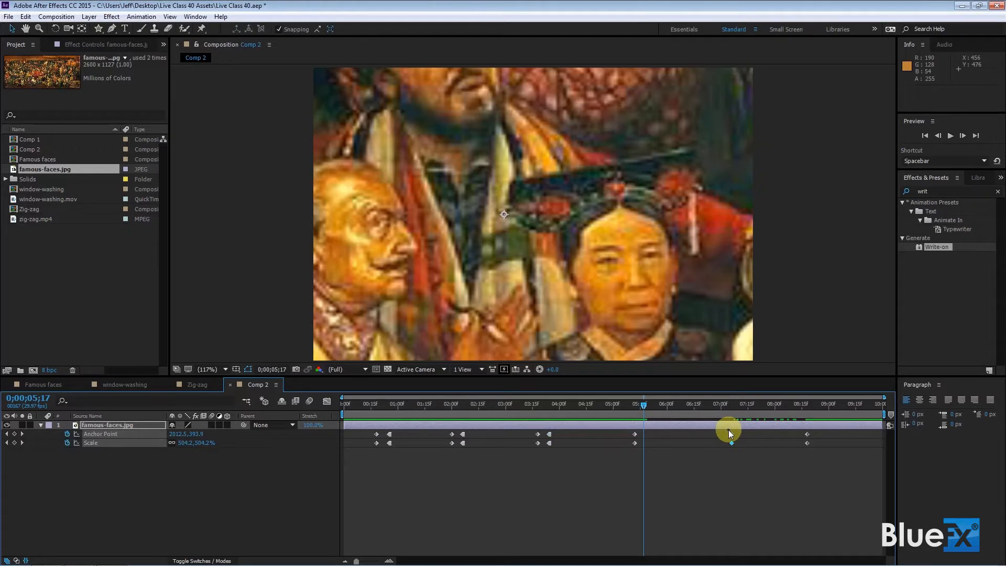
key("ctrl+c")
left_click(645, 407)
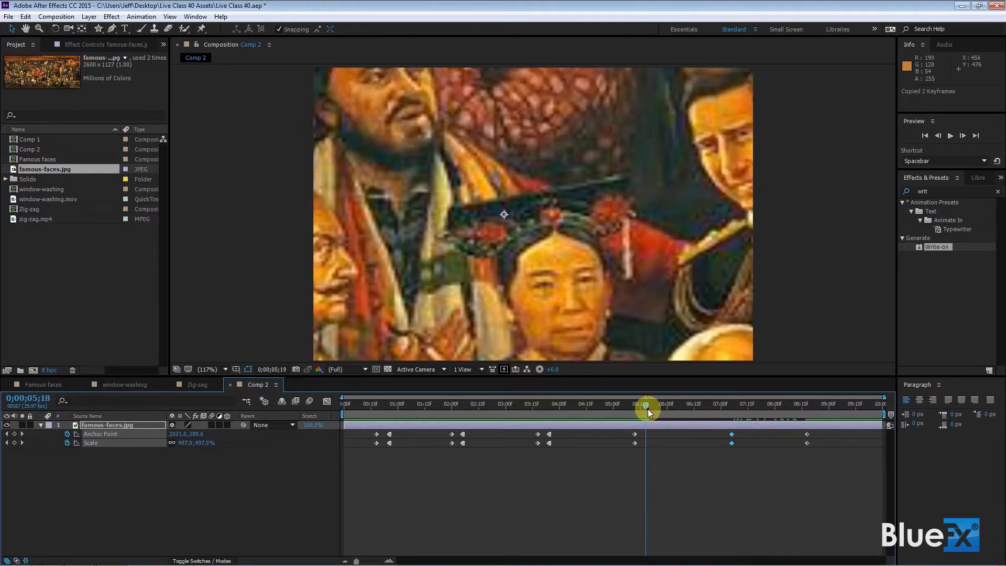
key("ctrl+v")
right_click(646, 435)
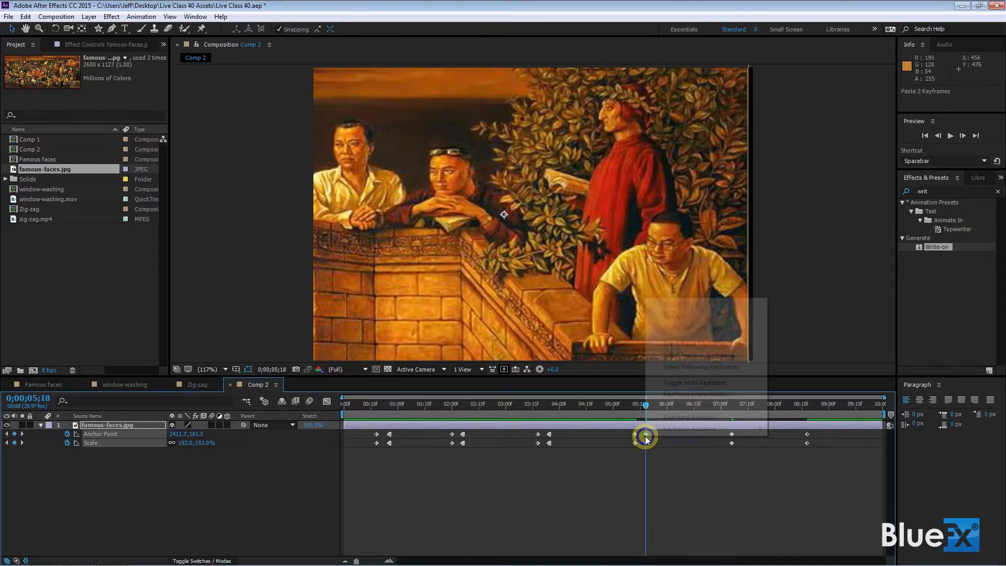
left_click(687, 382)
Step: Copy the last Anchor Point and Scale keyframe pair to 0;00;07;12 and convert the pasted keyframes to hold keyframes
left_click_drag(647, 408, 743, 421)
left_click_drag(827, 458, 803, 425)
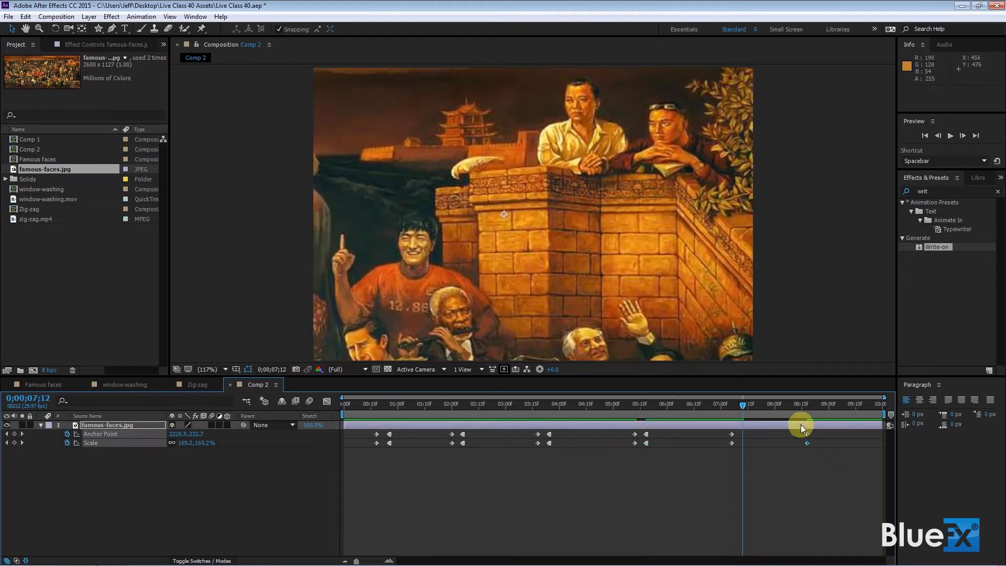
key("ctrl+v")
right_click(743, 437)
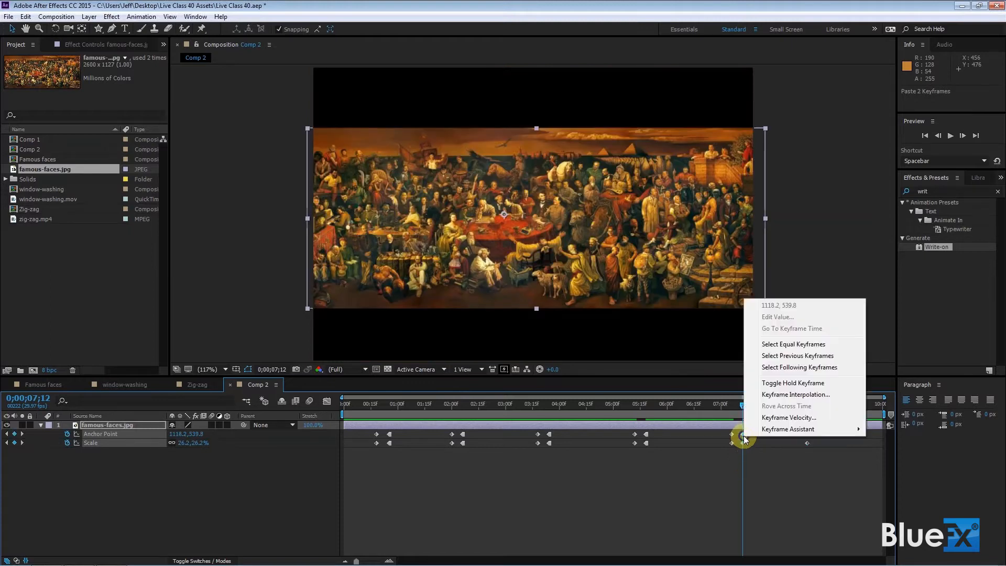
left_click(802, 383)
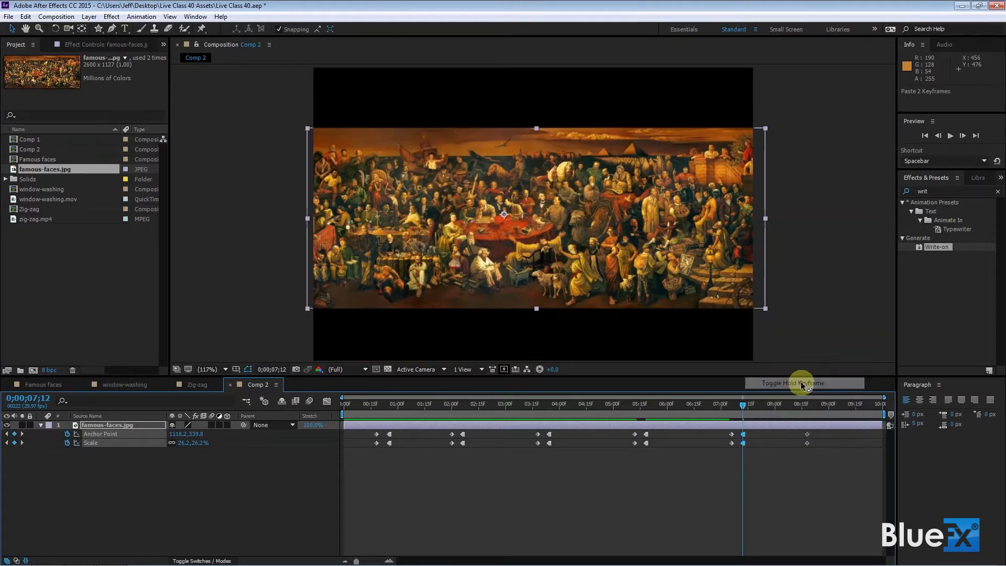
Step: Return to the start of the timeline and enable motion blur for the famous-faces.jpg layer and the composition
mouse_move(356, 407)
left_mouse_down()
mouse_move(573, 441)
mouse_move(742, 416)
mouse_move(344, 394)
left_mouse_up()
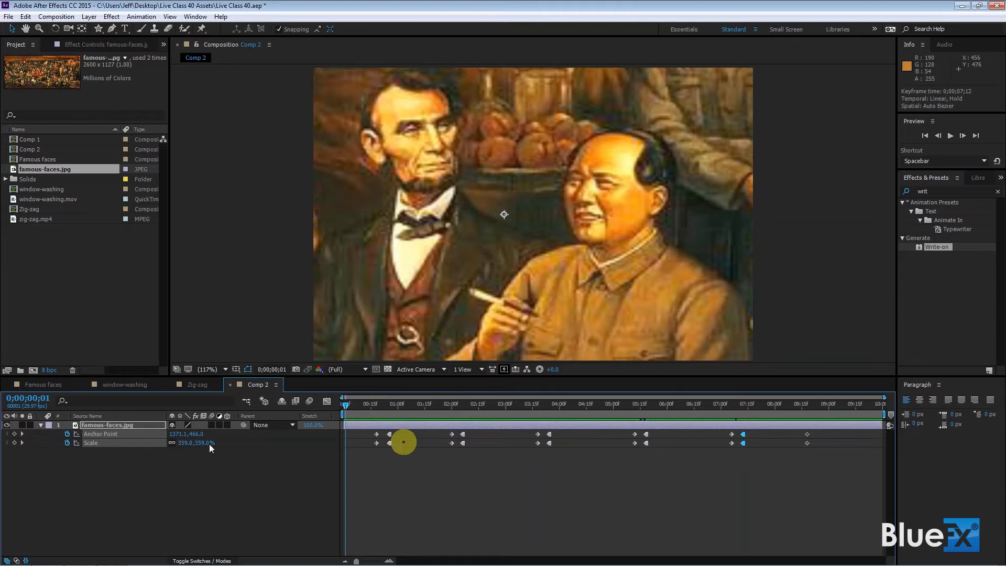
left_click(102, 426)
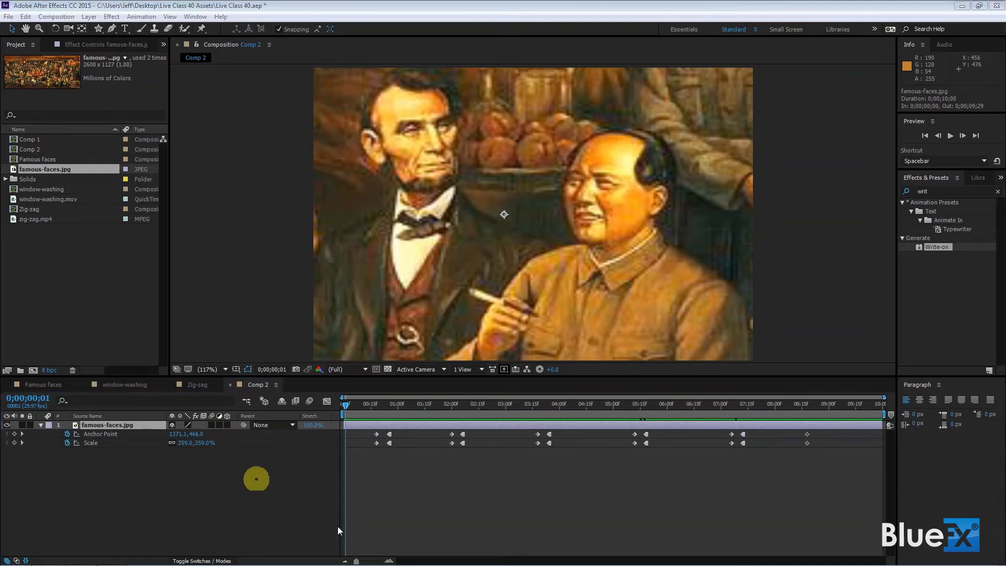
left_click(212, 424)
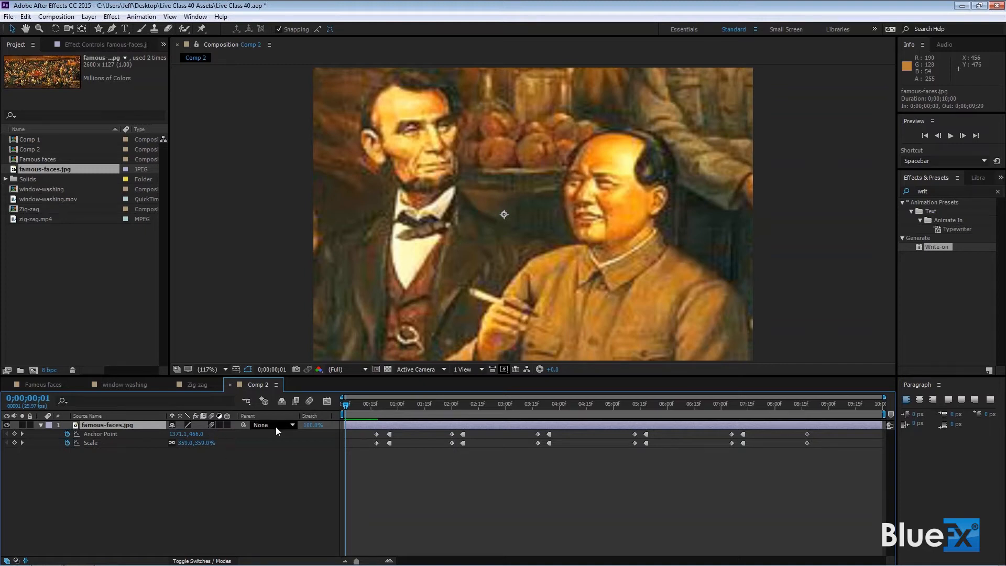
Step: Scrub through the timeline to the last keyframes to review the fast moves and holds with motion blur
left_click_drag(341, 407, 368, 407)
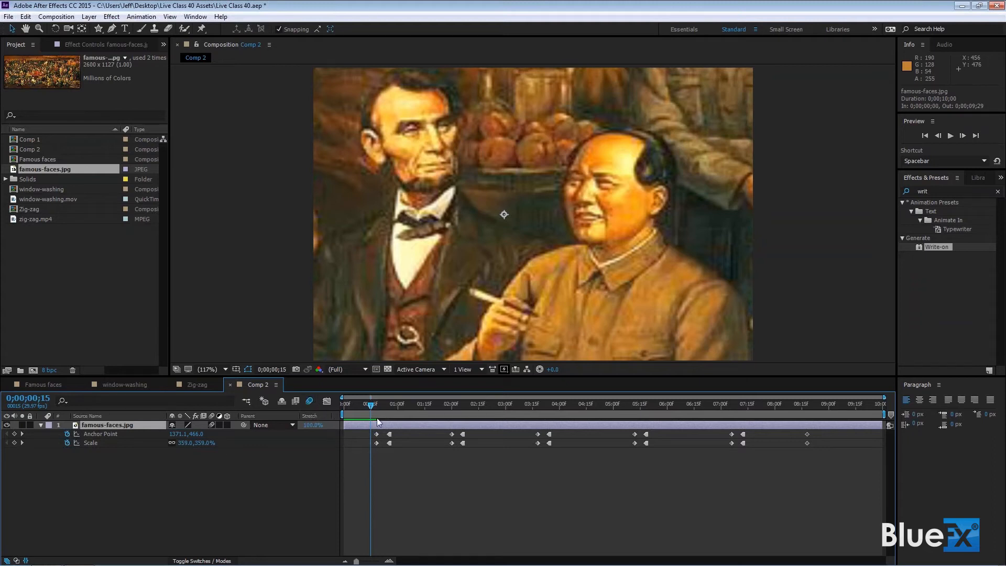
mouse_move(372, 406)
left_mouse_down()
mouse_move(460, 438)
mouse_move(451, 433)
mouse_move(546, 438)
mouse_move(551, 408)
mouse_move(646, 419)
mouse_move(702, 407)
mouse_move(739, 417)
mouse_move(711, 410)
left_mouse_up()
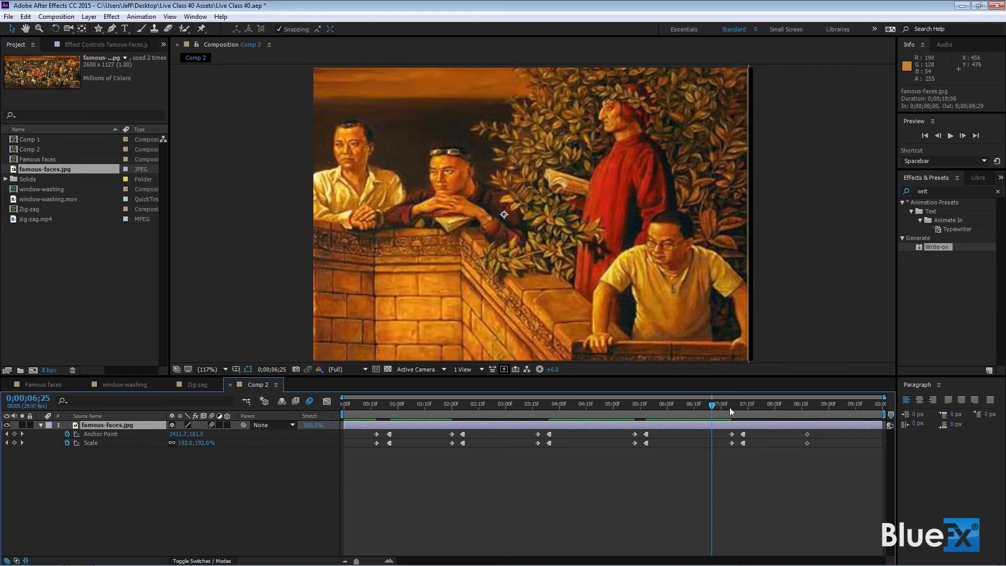
left_click_drag(713, 403, 813, 436)
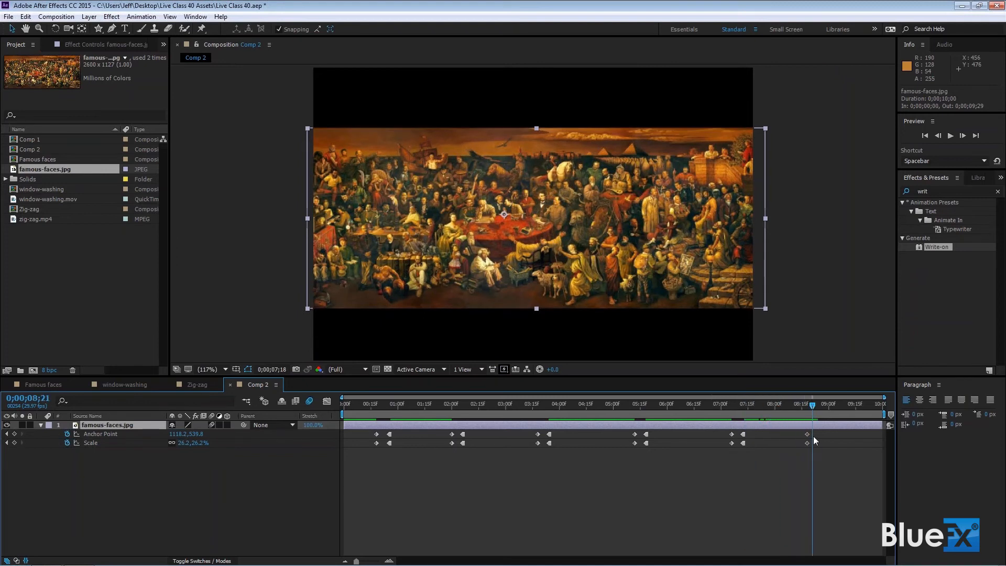